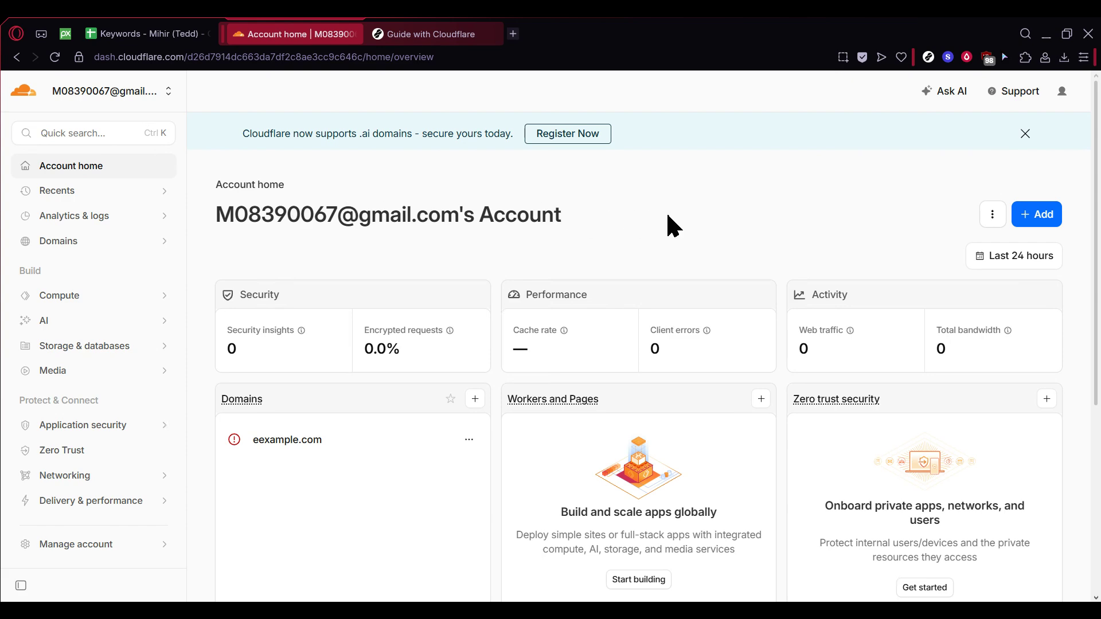
Step: Open the security rules page of the eexample.com domain
{"action": "scroll", "coordinate": [738, 234], "scroll_direction": "down", "scroll_amount": 3}
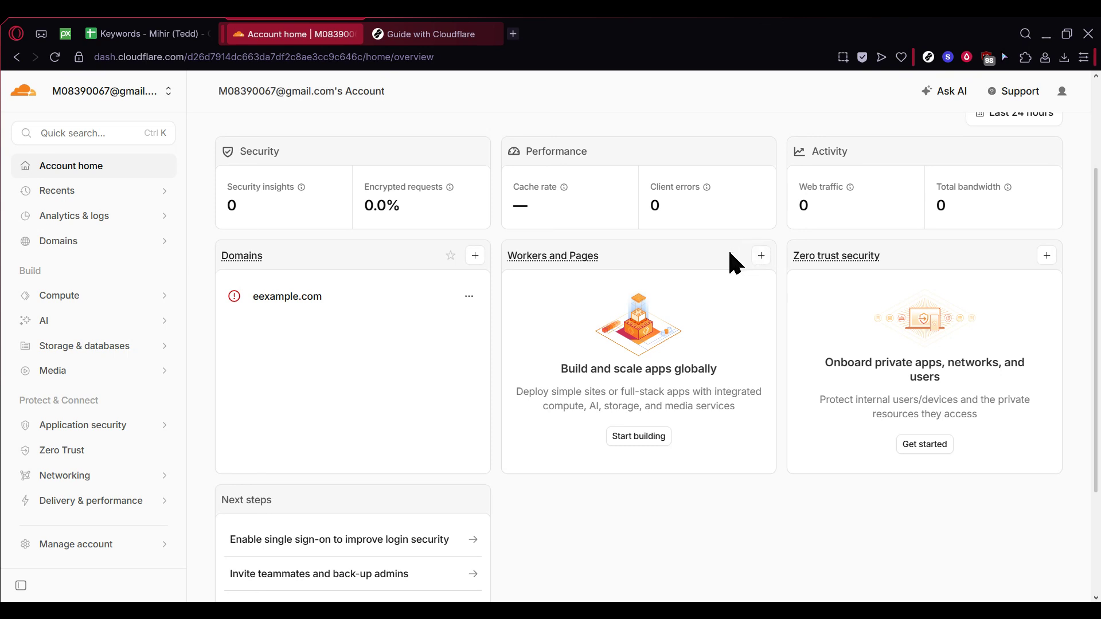
{"action": "left_click", "coordinate": [246, 254]}
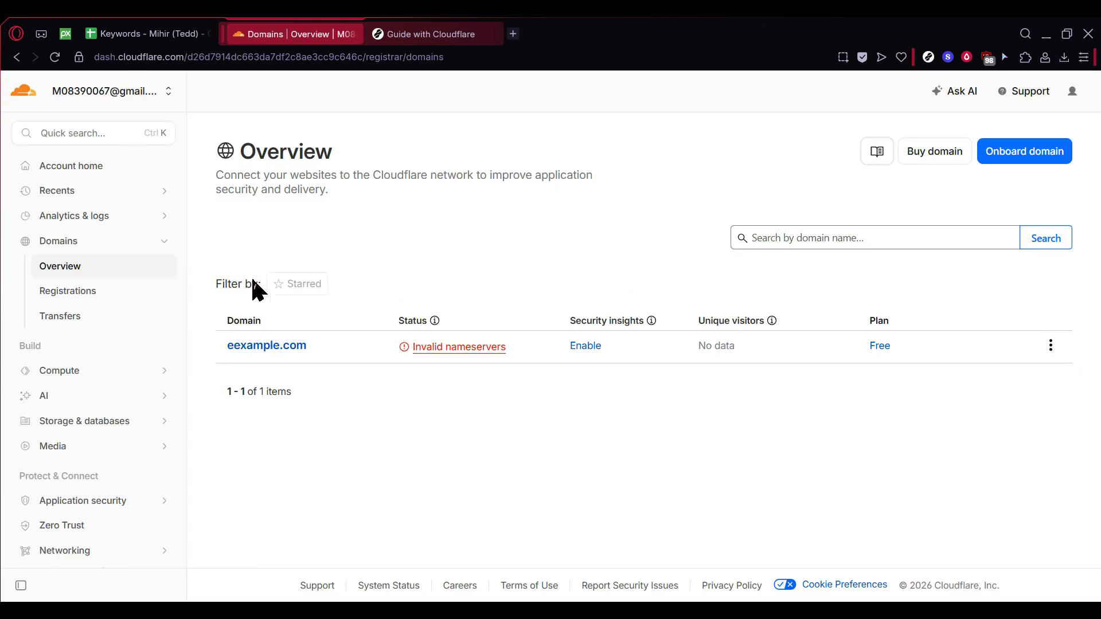
{"action": "left_click", "coordinate": [255, 347]}
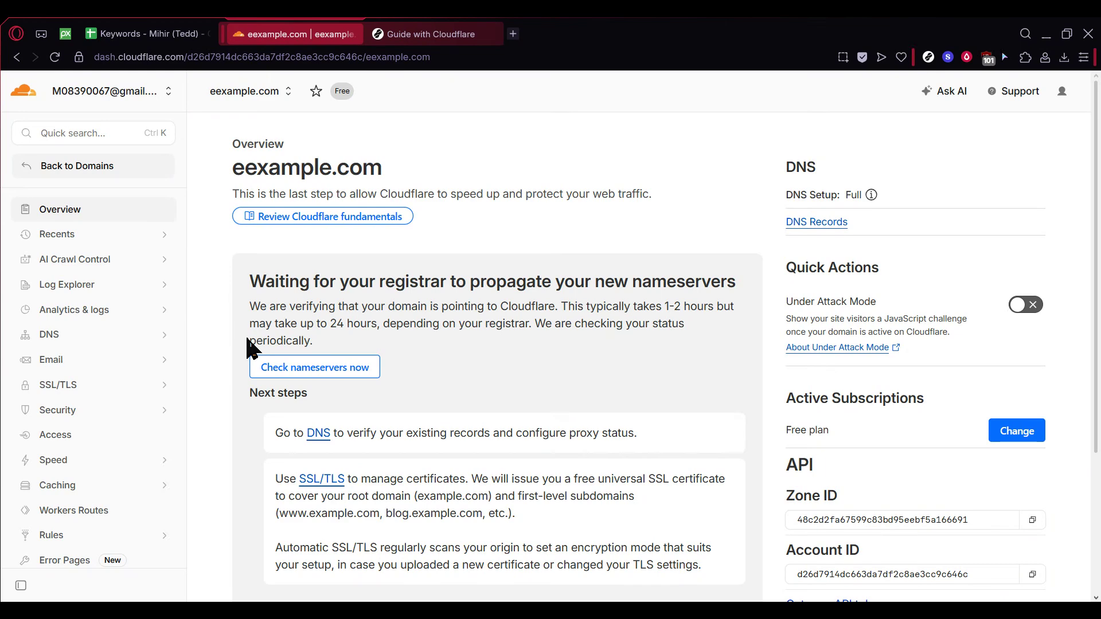
{"action": "left_click", "coordinate": [94, 420]}
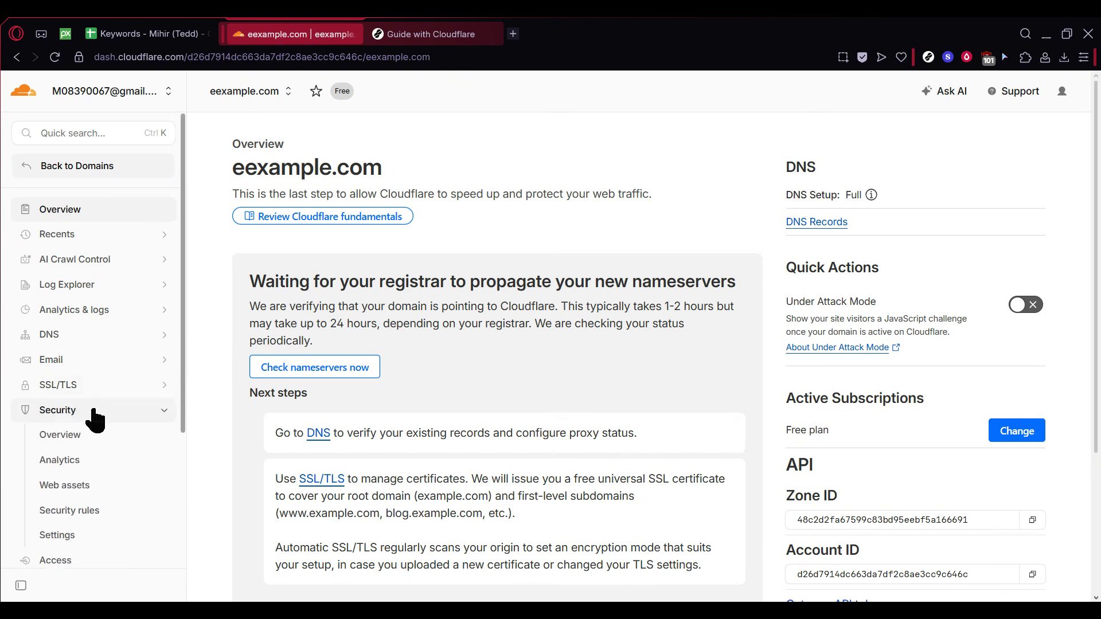
{"action": "left_click", "coordinate": [91, 511]}
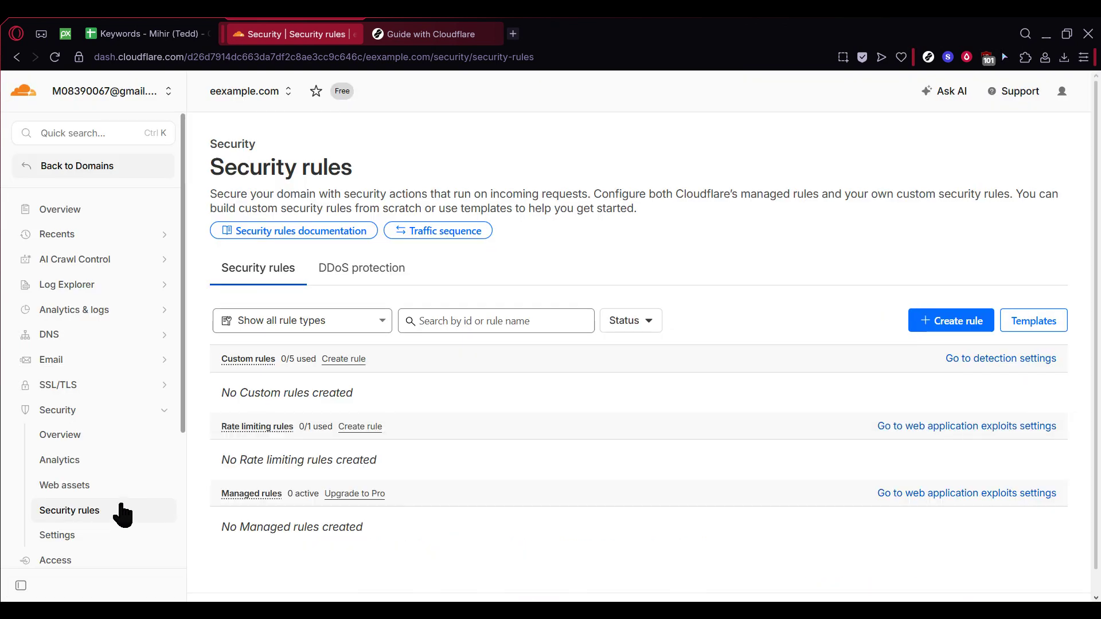
{"action": "left_click_drag", "start_coordinate": [211, 166], "coordinate": [330, 169]}
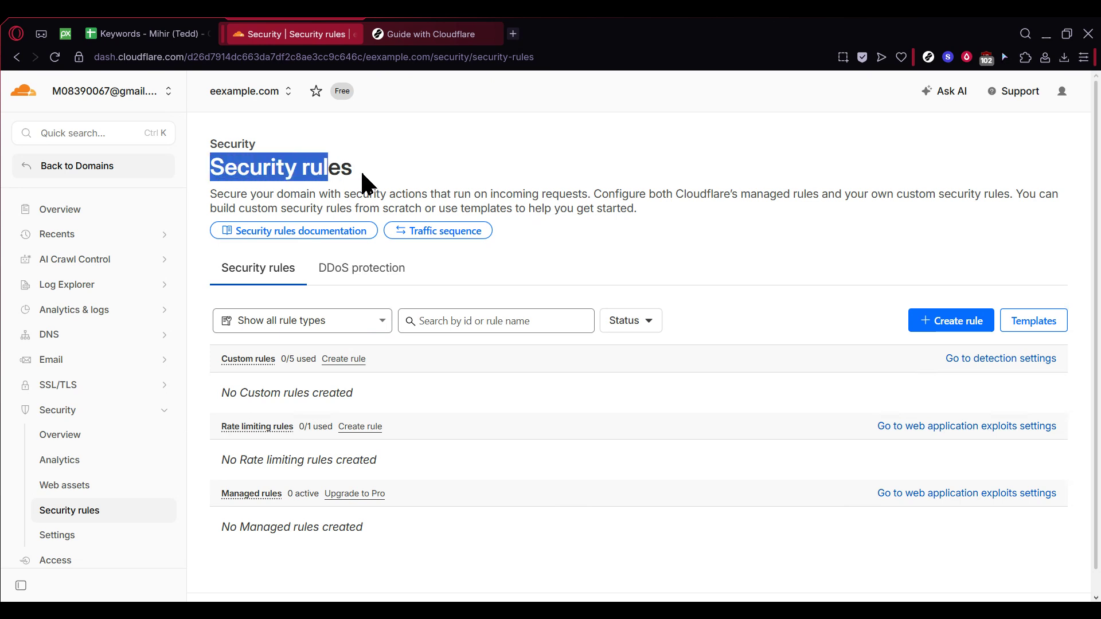
{"action": "left_click", "coordinate": [367, 184]}
{"action": "scroll", "coordinate": [760, 261], "scroll_direction": "down", "scroll_amount": 1}
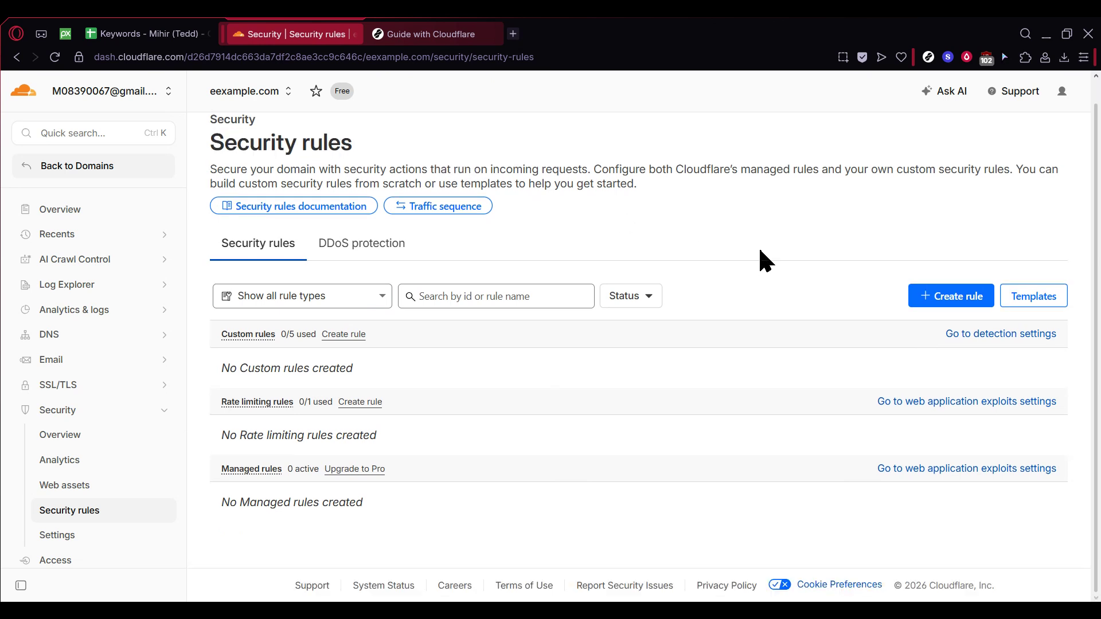
Step: Start a new custom security rule and name it "scanner block"
{"action": "left_click", "coordinate": [927, 296]}
{"action": "left_click", "coordinate": [868, 328]}
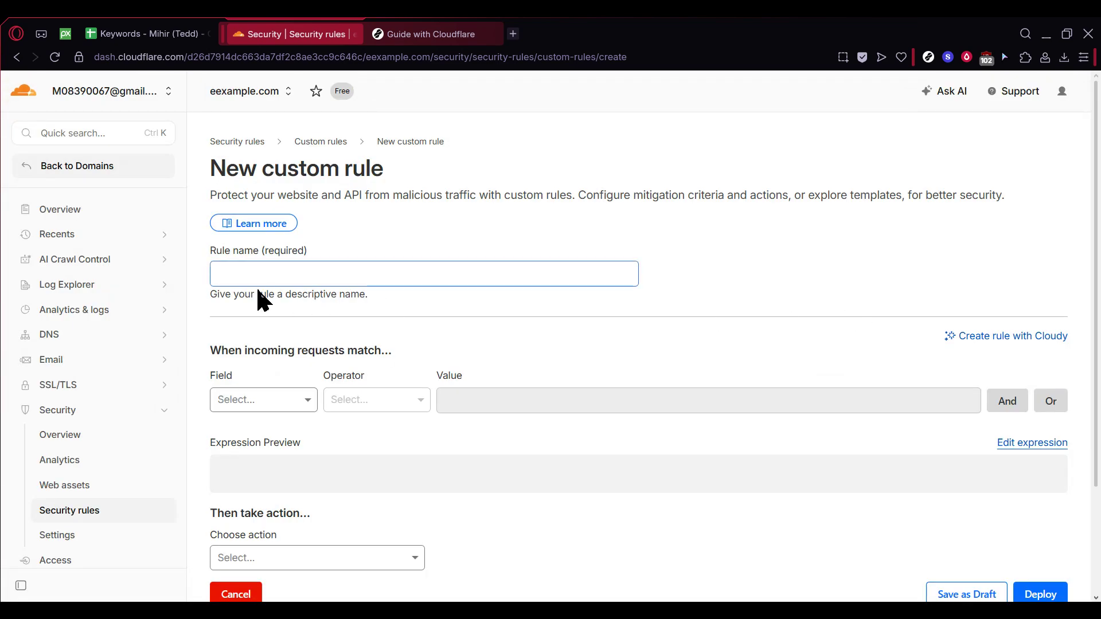
{"action": "left_click", "coordinate": [248, 274]}
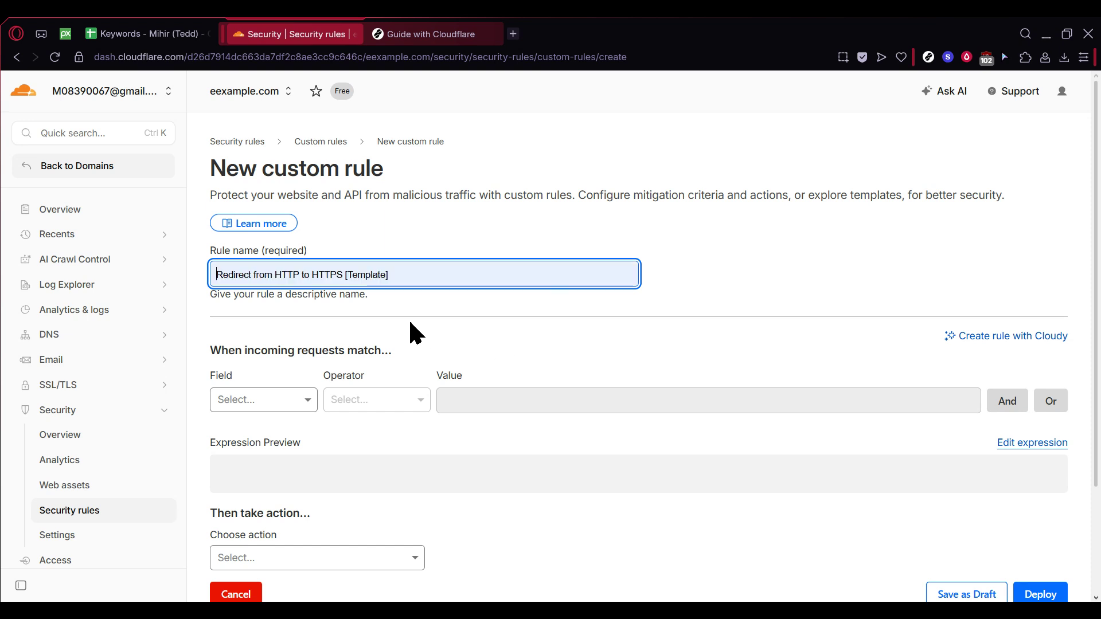
{"action": "left_click", "coordinate": [381, 311]}
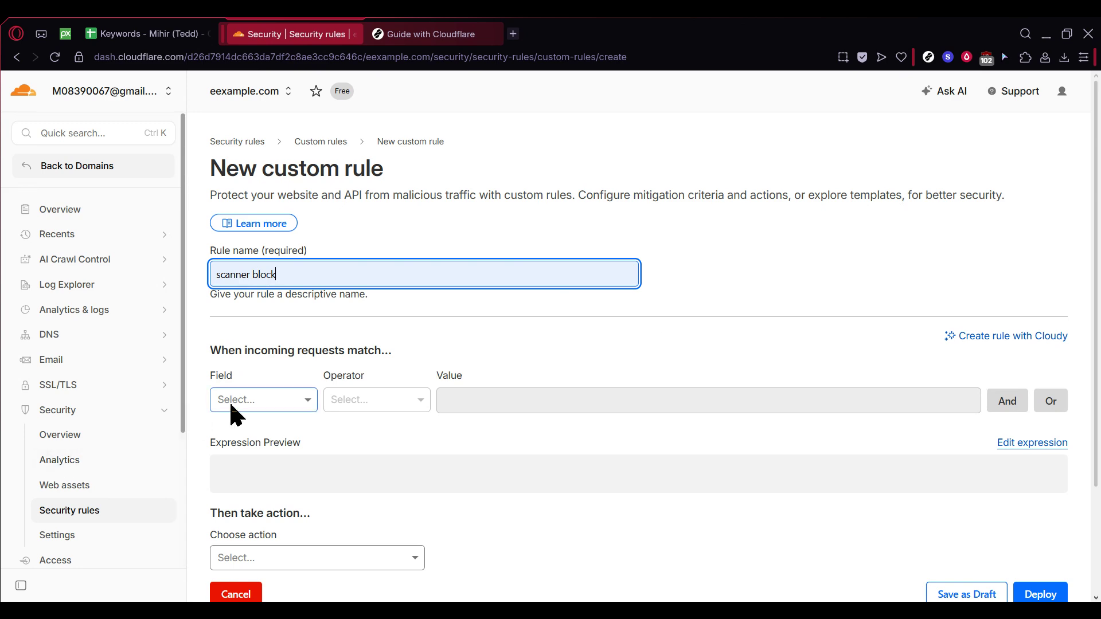
{"action": "scroll", "coordinate": [345, 397], "scroll_direction": "down", "scroll_amount": 3}
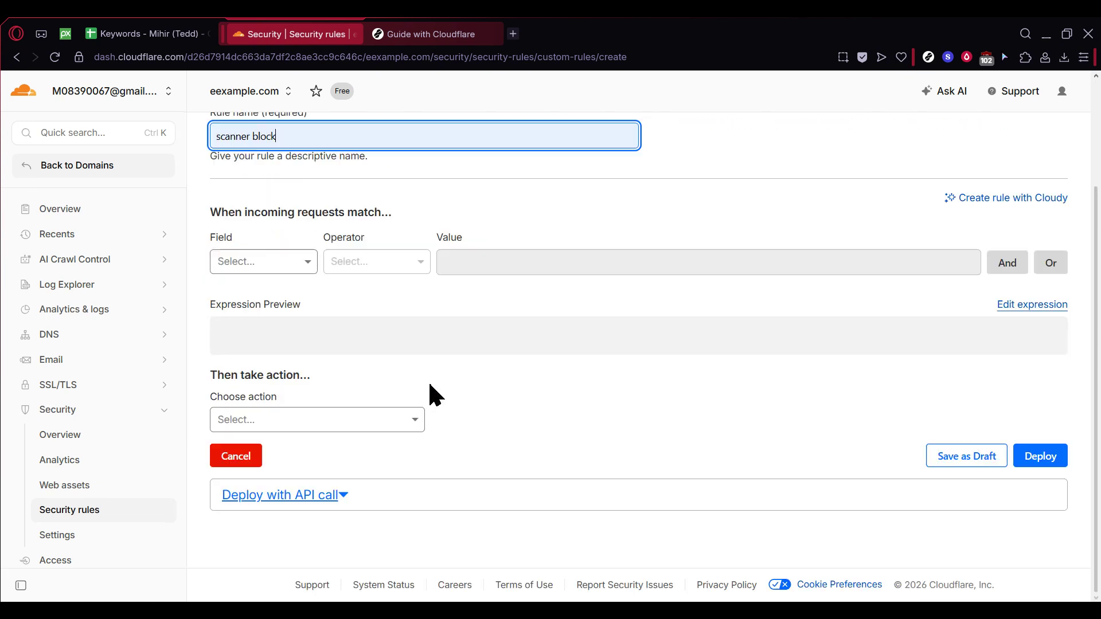
{"action": "left_click", "coordinate": [239, 343]}
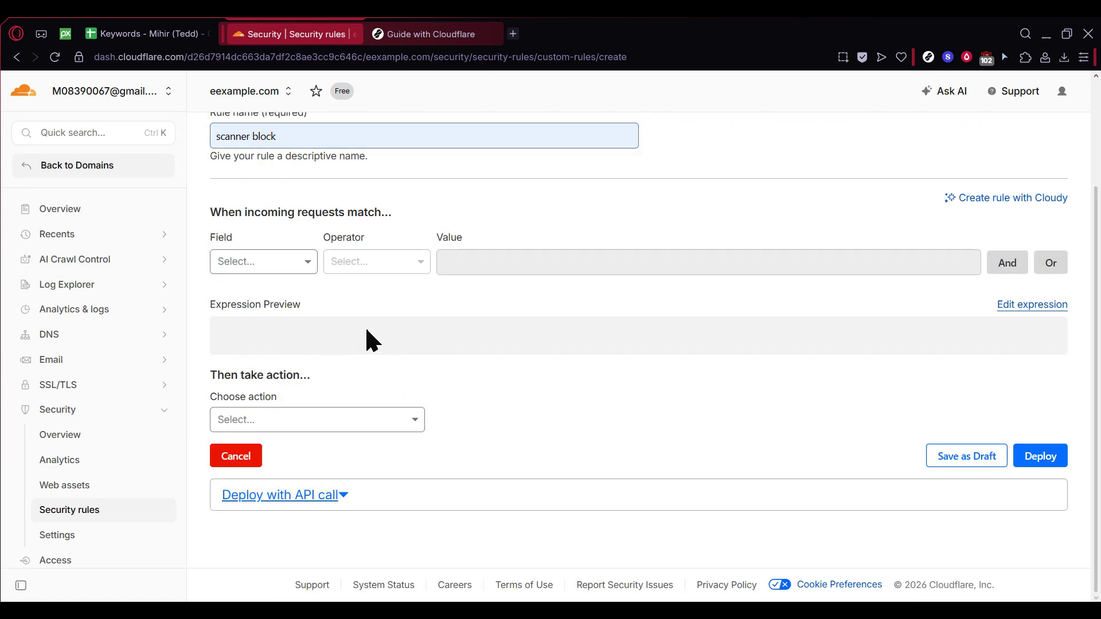
Step: Set the rule to match when URI Path contains /.env, and add an empty Or condition below it
{"action": "left_click", "coordinate": [276, 265]}
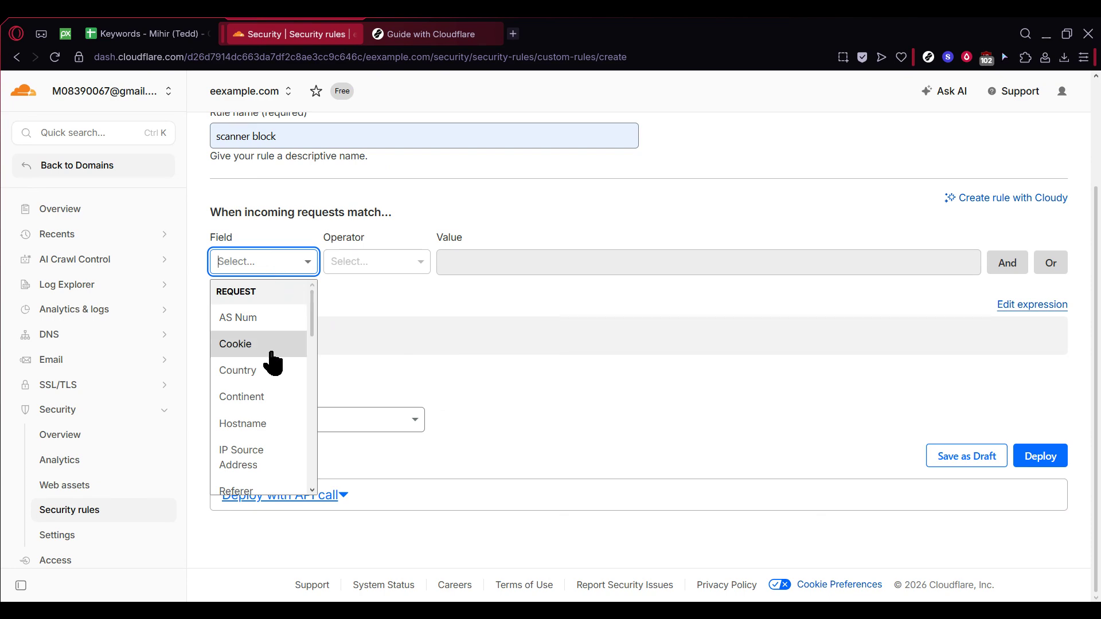
{"action": "scroll", "coordinate": [270, 386], "scroll_direction": "down", "scroll_amount": 5}
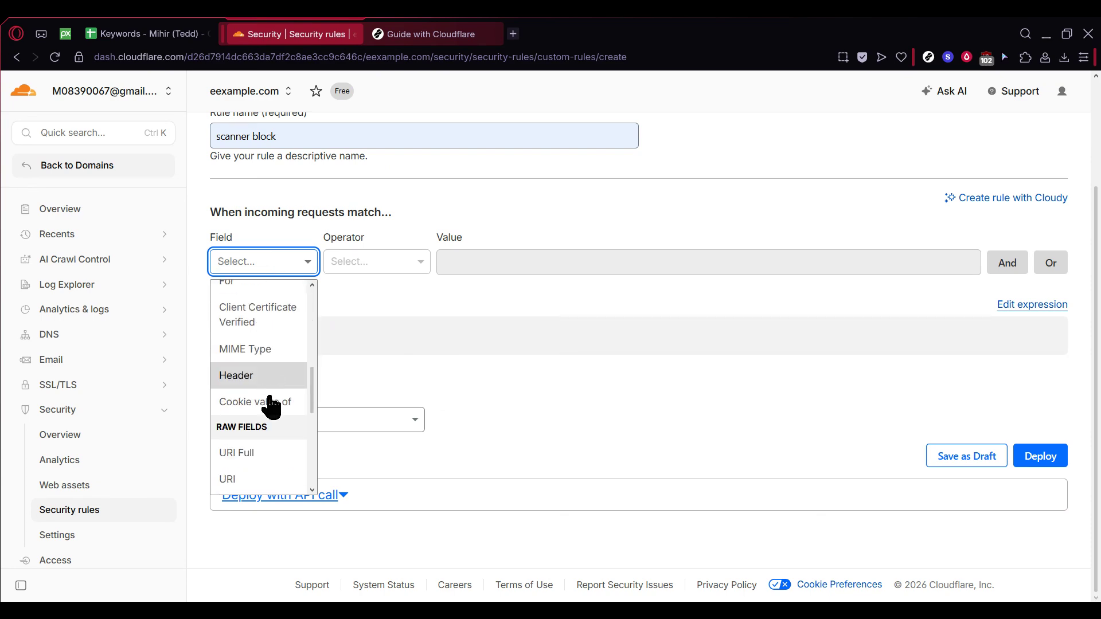
{"action": "scroll", "coordinate": [270, 403], "scroll_direction": "down", "scroll_amount": 2}
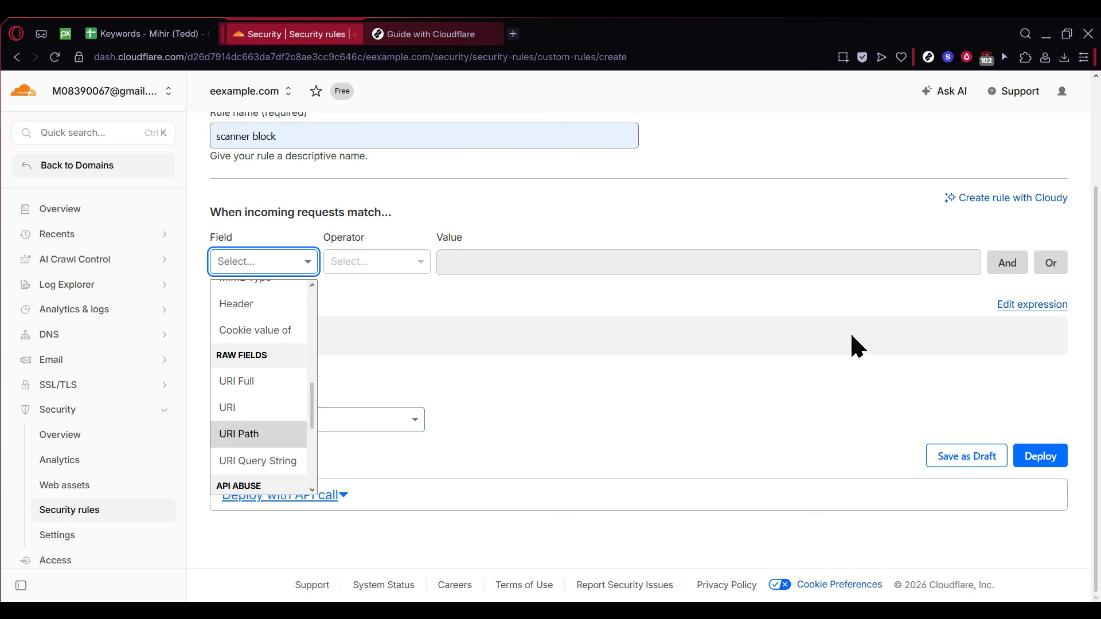
{"action": "left_click", "coordinate": [979, 327]}
{"action": "left_click", "coordinate": [238, 255]}
{"action": "scroll", "coordinate": [264, 389], "scroll_direction": "down", "scroll_amount": 7}
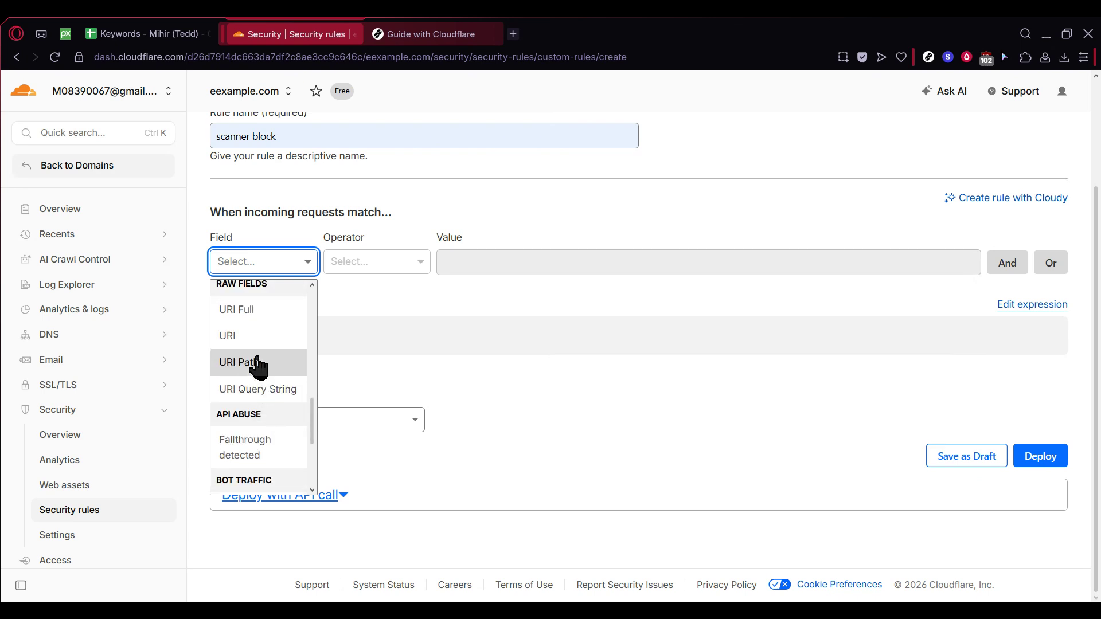
{"action": "left_click", "coordinate": [255, 362]}
{"action": "left_click", "coordinate": [356, 270]}
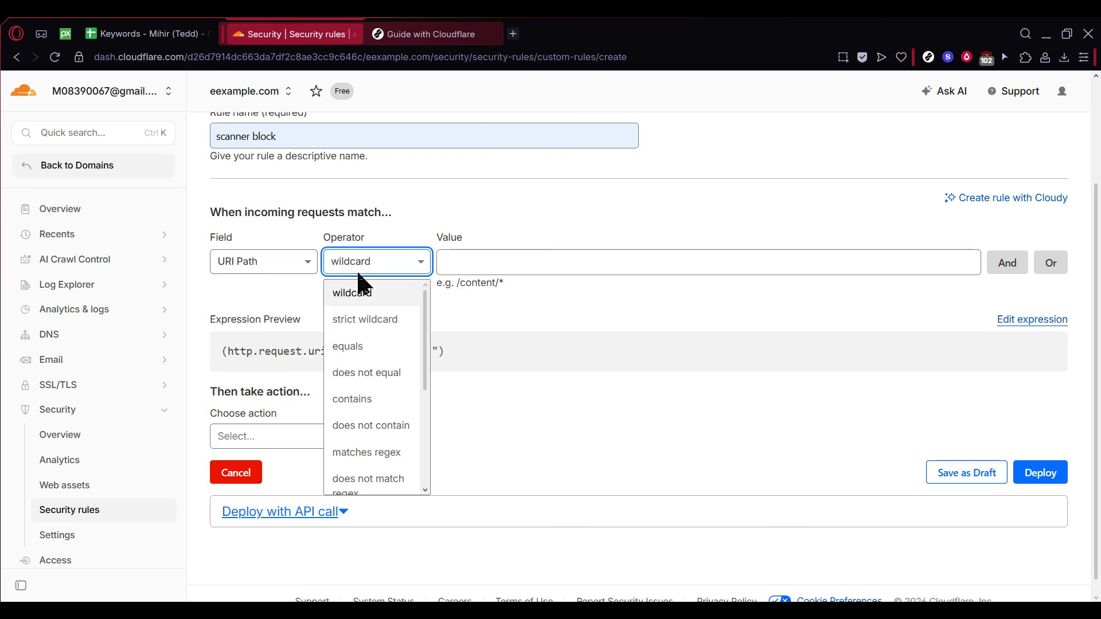
{"action": "left_click", "coordinate": [364, 395]}
{"action": "left_click", "coordinate": [468, 262]}
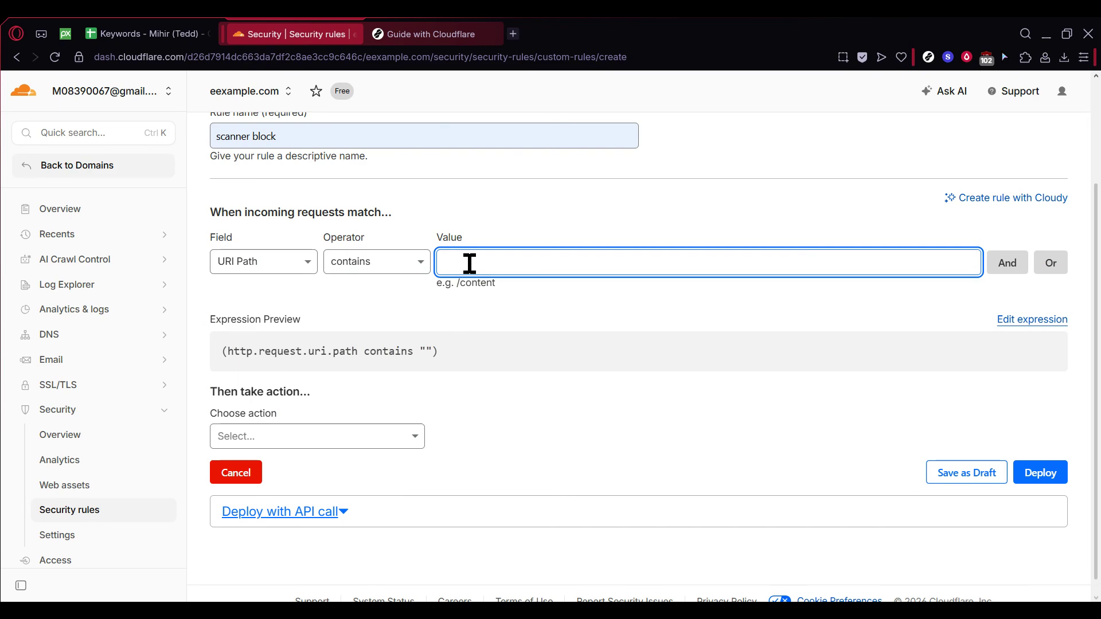
{"action": "left_click", "coordinate": [549, 297]}
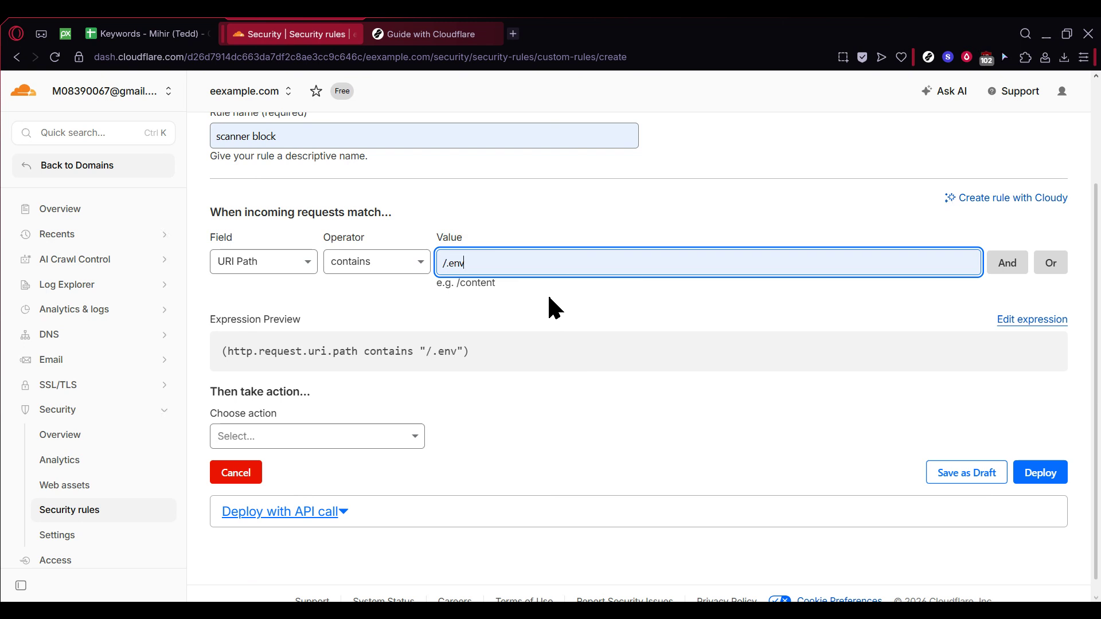
{"action": "left_click", "coordinate": [1045, 269]}
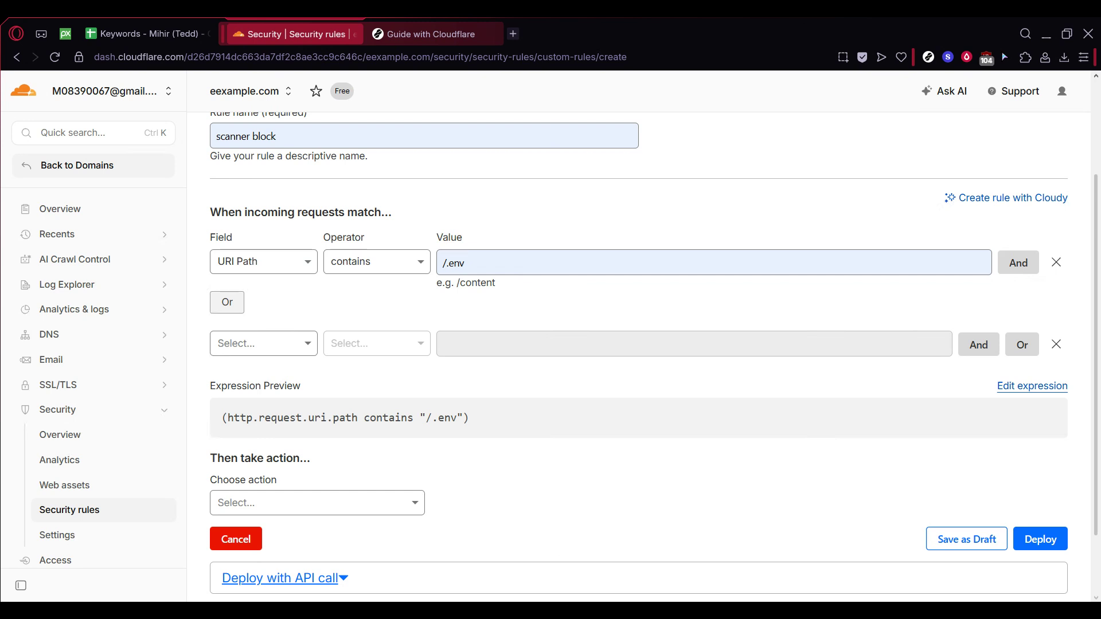
Step: Replace the rule's expression text with http.request.uri.path contains conditions for "/.env", "/.git", "/.vscode" and "/phpmyadmin", joined by or
{"action": "scroll", "coordinate": [927, 500], "scroll_direction": "down", "scroll_amount": 2}
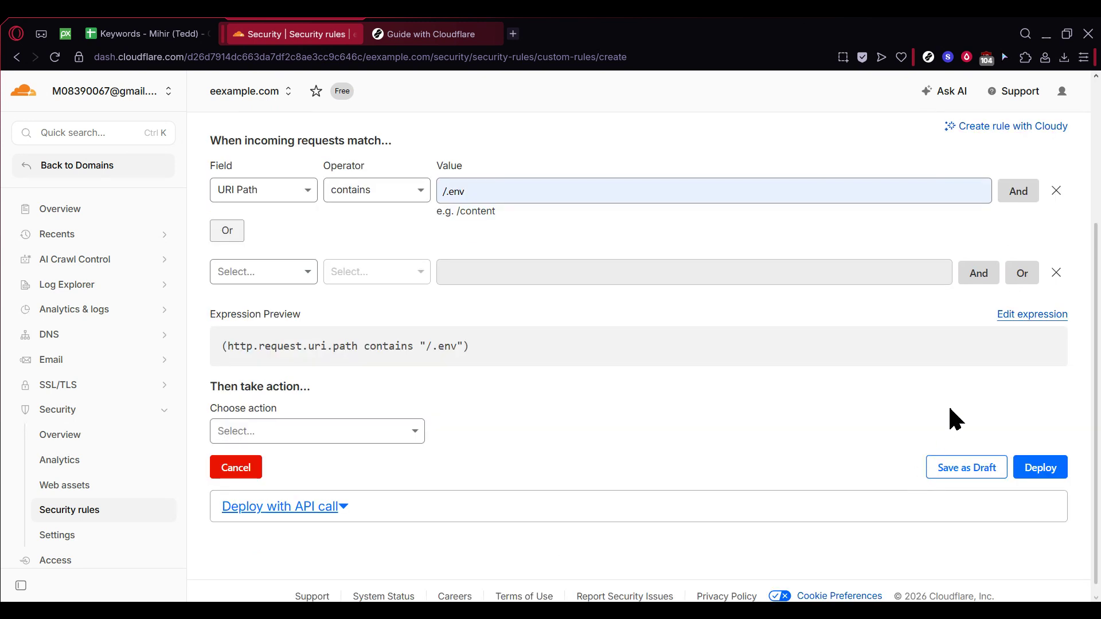
{"action": "left_click", "coordinate": [1008, 315]}
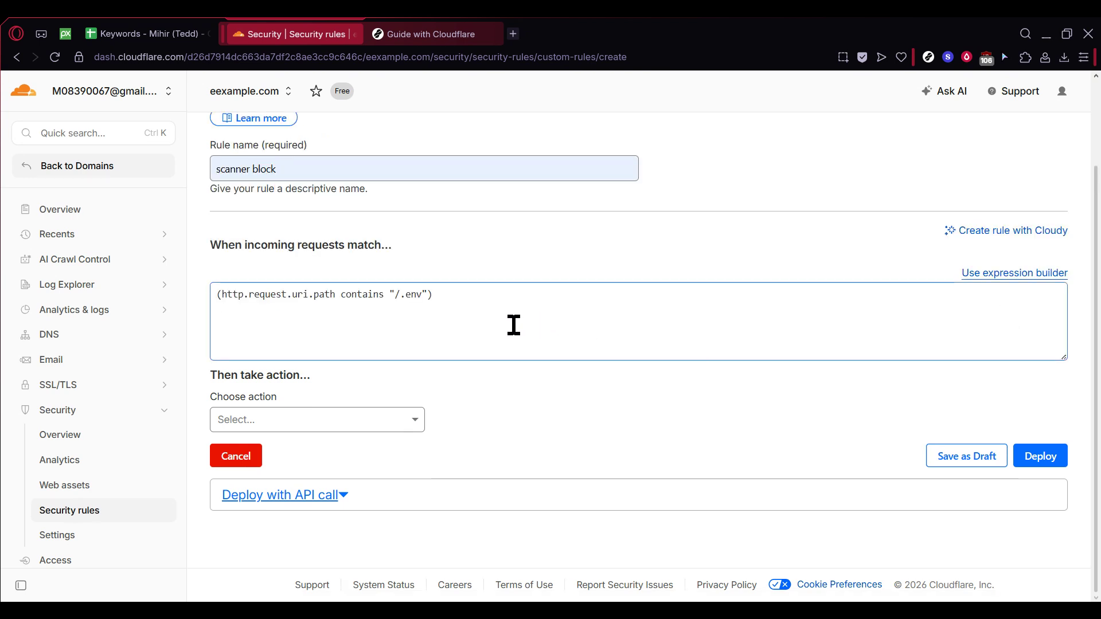
{"action": "left_click_drag", "start_coordinate": [401, 295], "coordinate": [197, 276]}
{"action": "left_click", "coordinate": [463, 313]}
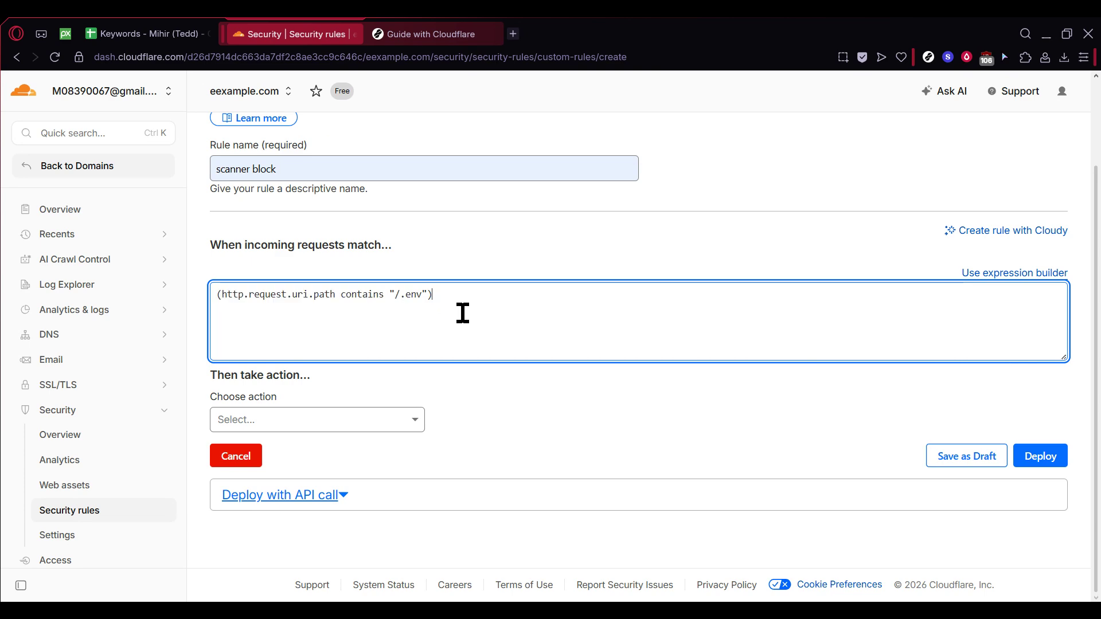
{"action": "key", "text": "ctrl+a"}
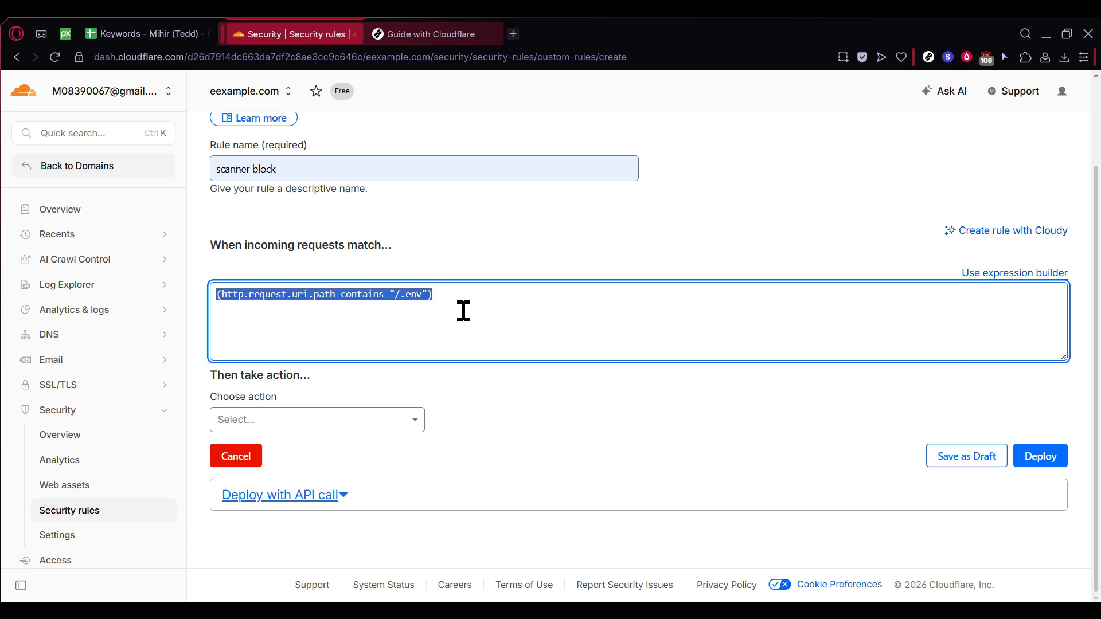
{"action": "type", "text": "(http.request.uri.path contains \"/.env\") or (http.request.uri.path contains \"/.git\") or (http.request.uri.path contains \"/.vscode\") or (http.request.uri.path contains \"/phpmyadmin\")"}
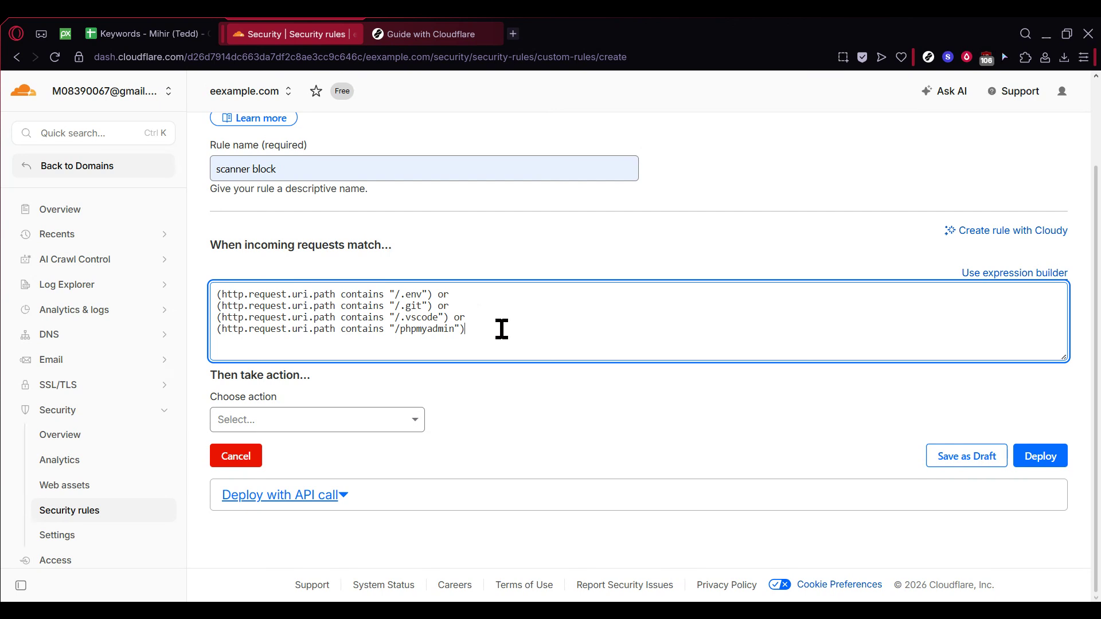
Step: Set the rule's action to Block and deploy the rule
{"action": "left_click", "coordinate": [279, 429]}
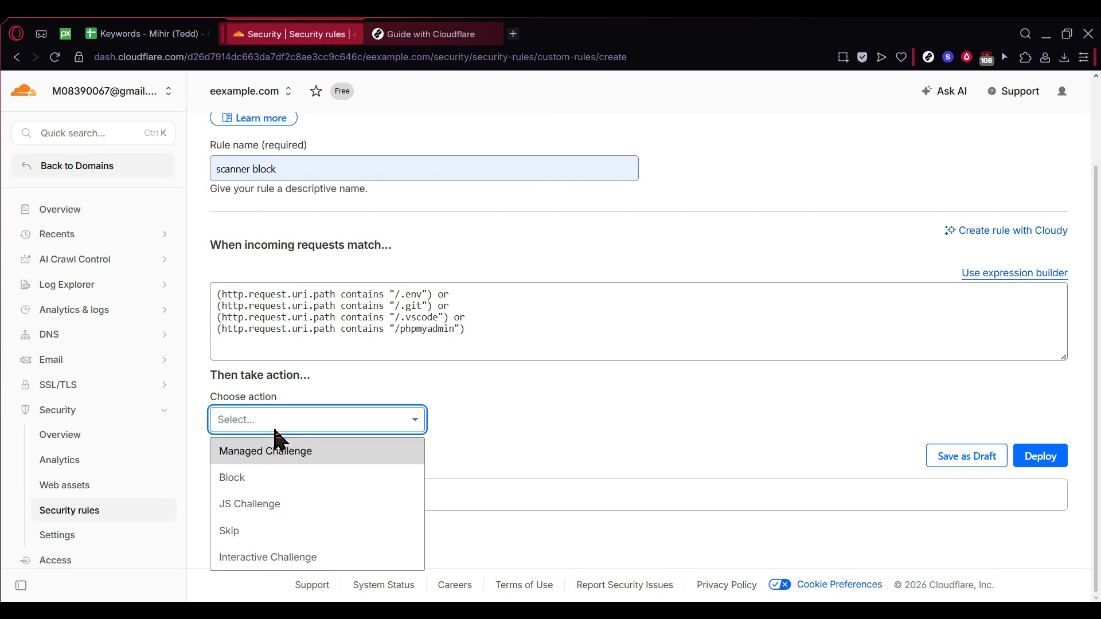
{"action": "left_click", "coordinate": [252, 476]}
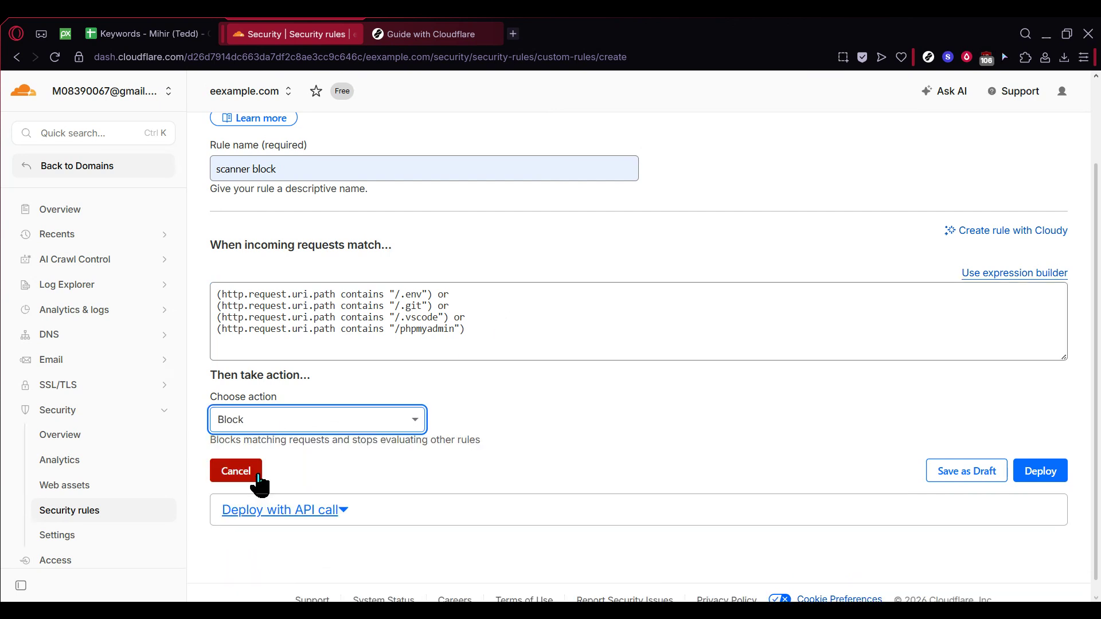
{"action": "left_click", "coordinate": [1050, 478]}
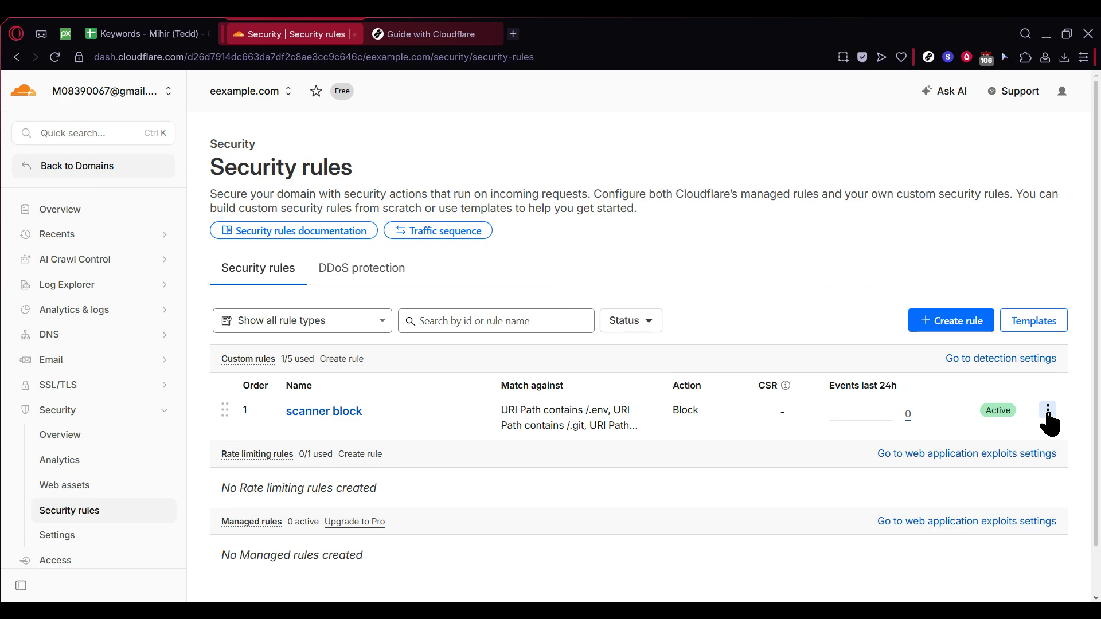
Step: Close the Keywords spreadsheet page and the Guide with Cloudflare page, keeping the security rules page open
{"action": "scroll", "coordinate": [1083, 412], "scroll_direction": "down", "scroll_amount": 1}
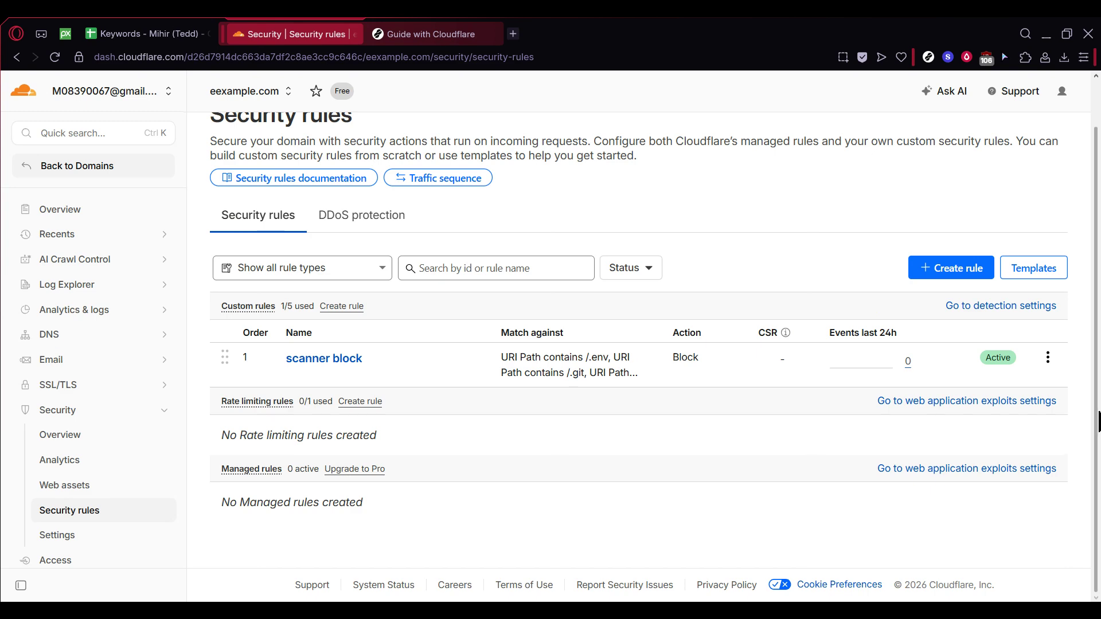
{"action": "scroll", "coordinate": [1095, 433], "scroll_direction": "up", "scroll_amount": 1}
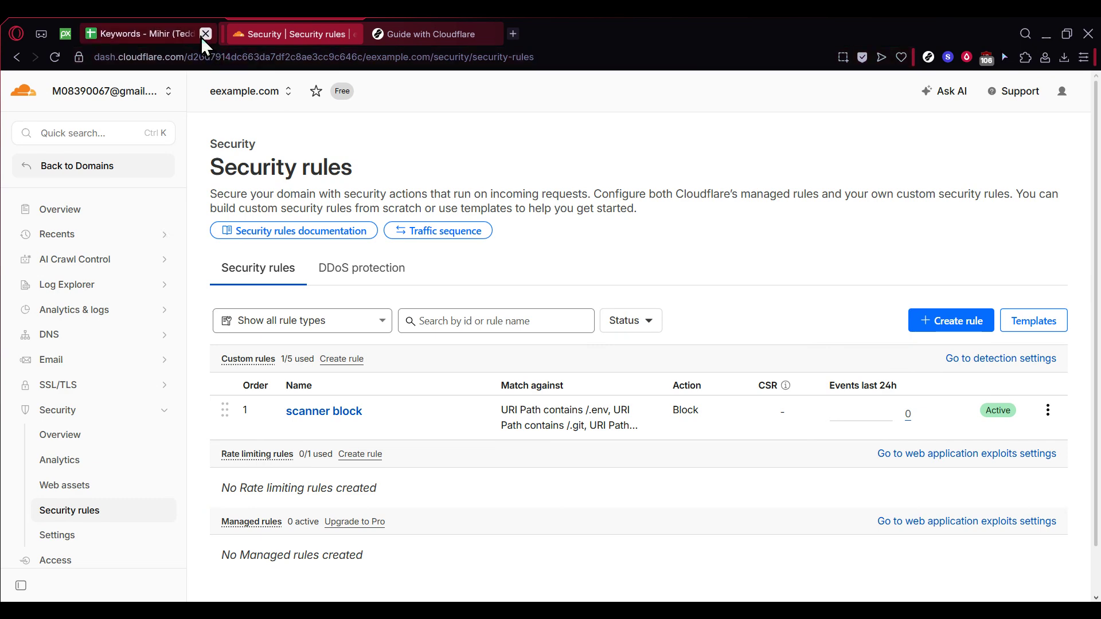
{"action": "left_click", "coordinate": [205, 35]}
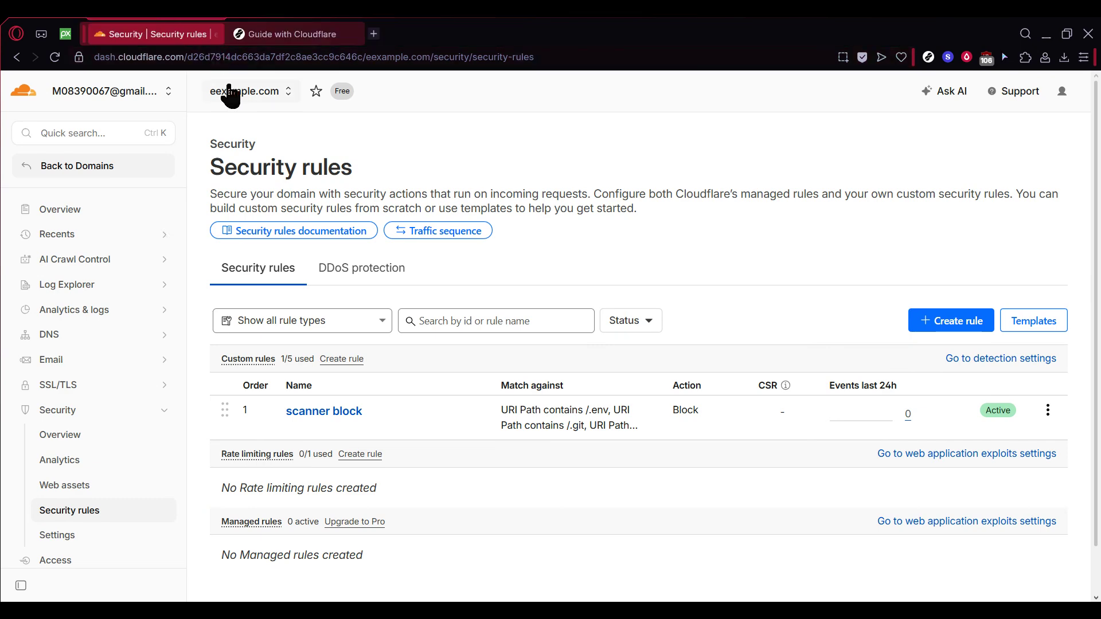
{"action": "left_click", "coordinate": [354, 35]}
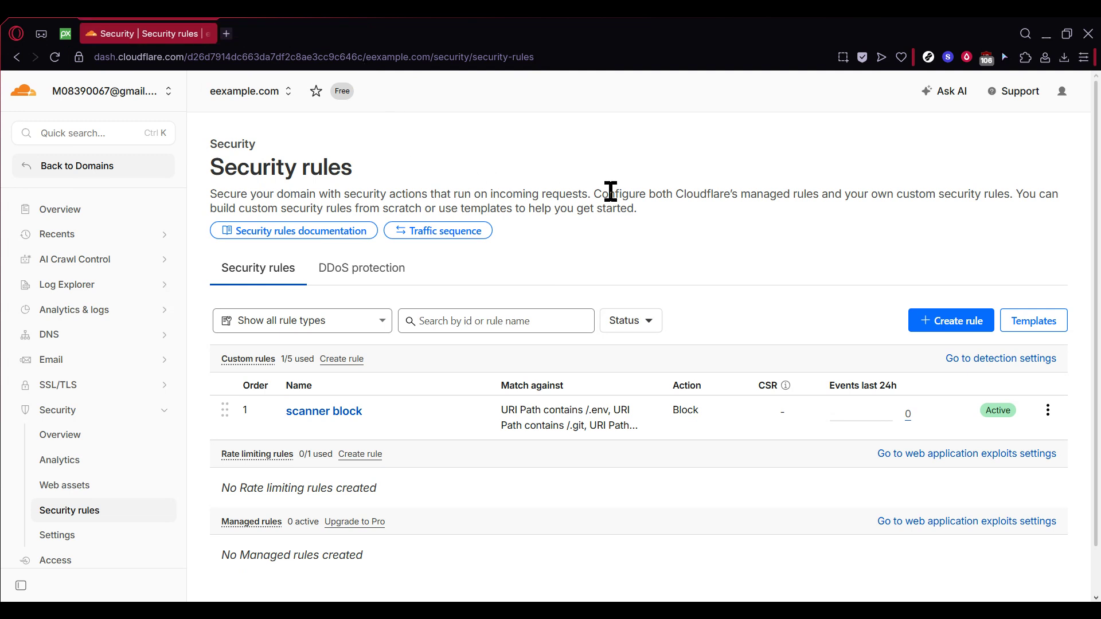